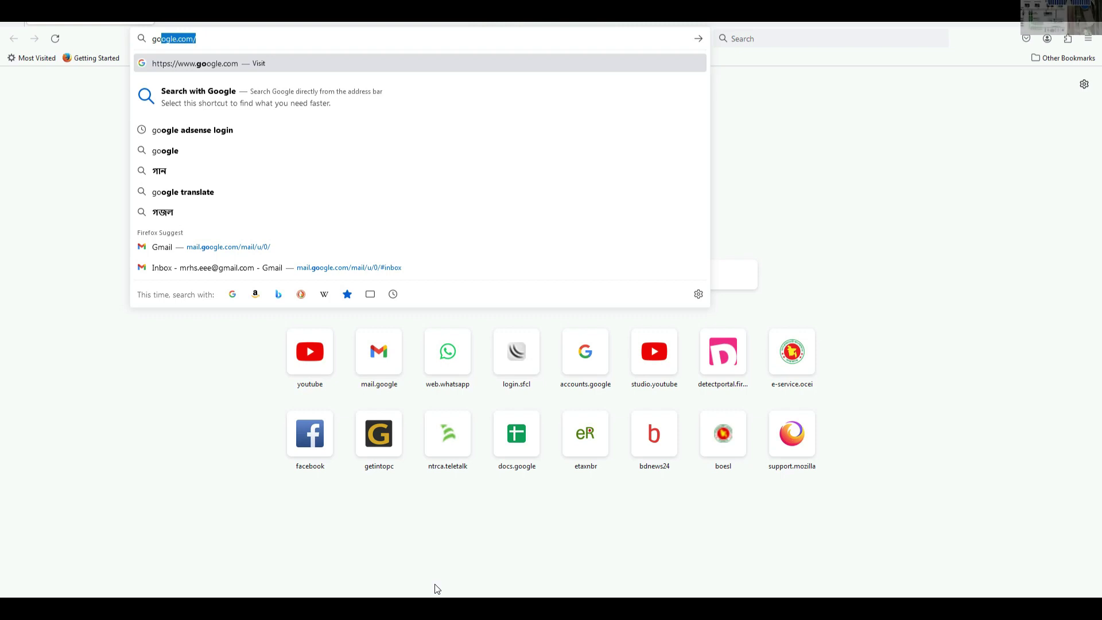
Search the web for "google adsense login"
{"action": "type", "text": "oogle"}
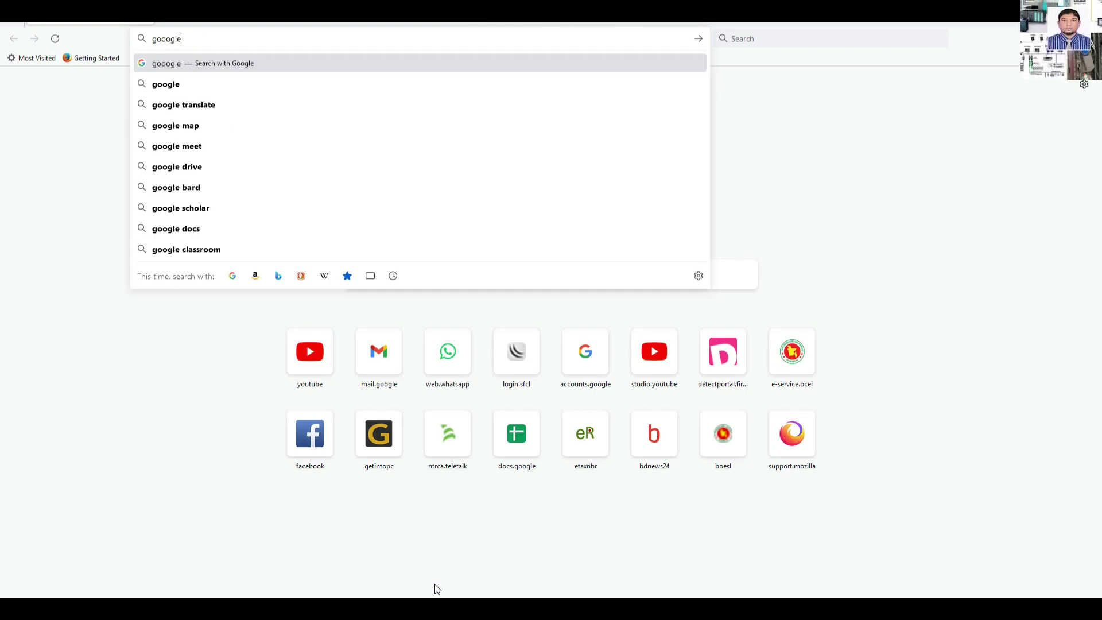
{"action": "key", "text": "BackSpace"}
{"action": "key", "text": "BackSpace"}
{"action": "key", "text": "BackSpace"}
{"action": "key", "text": "BackSpace"}
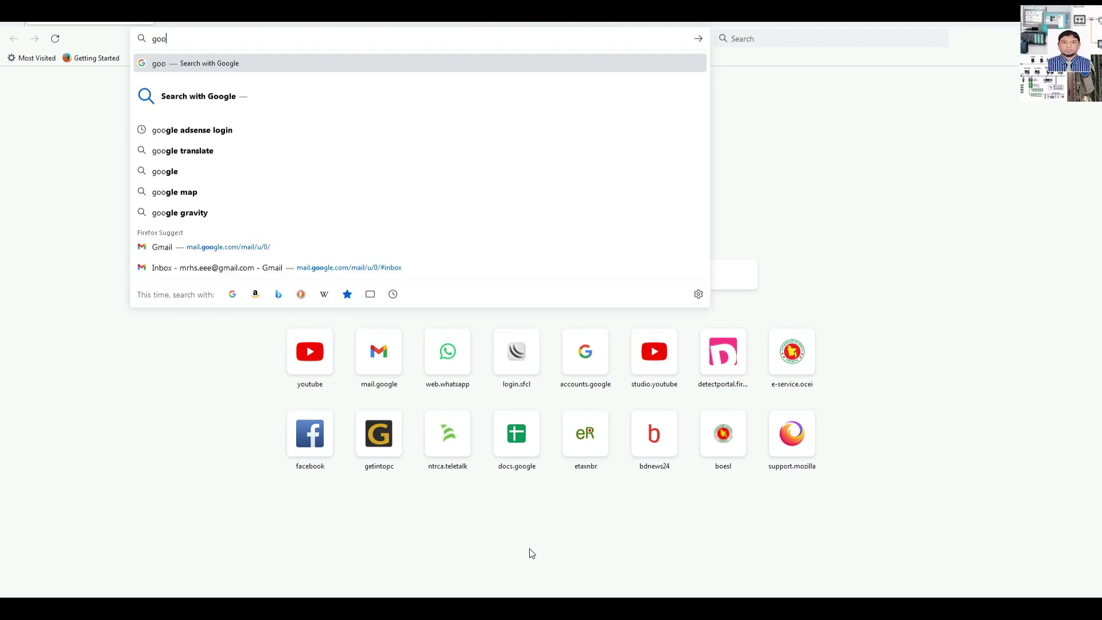
{"action": "type", "text": "g"}
{"action": "type", "text": "le a"}
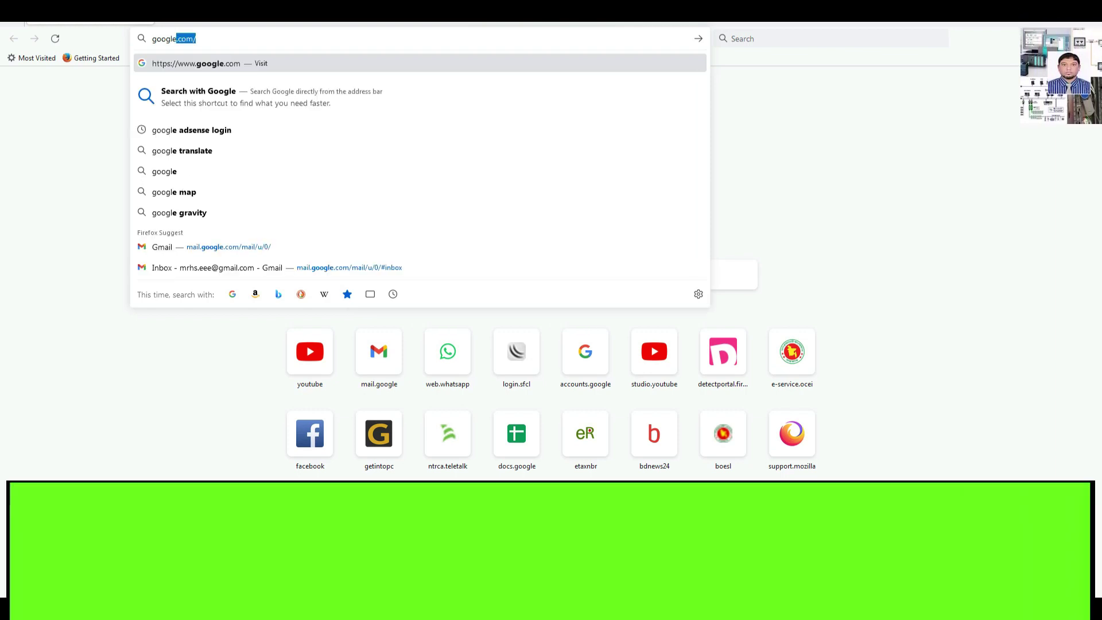
{"action": "type", "text": "d"}
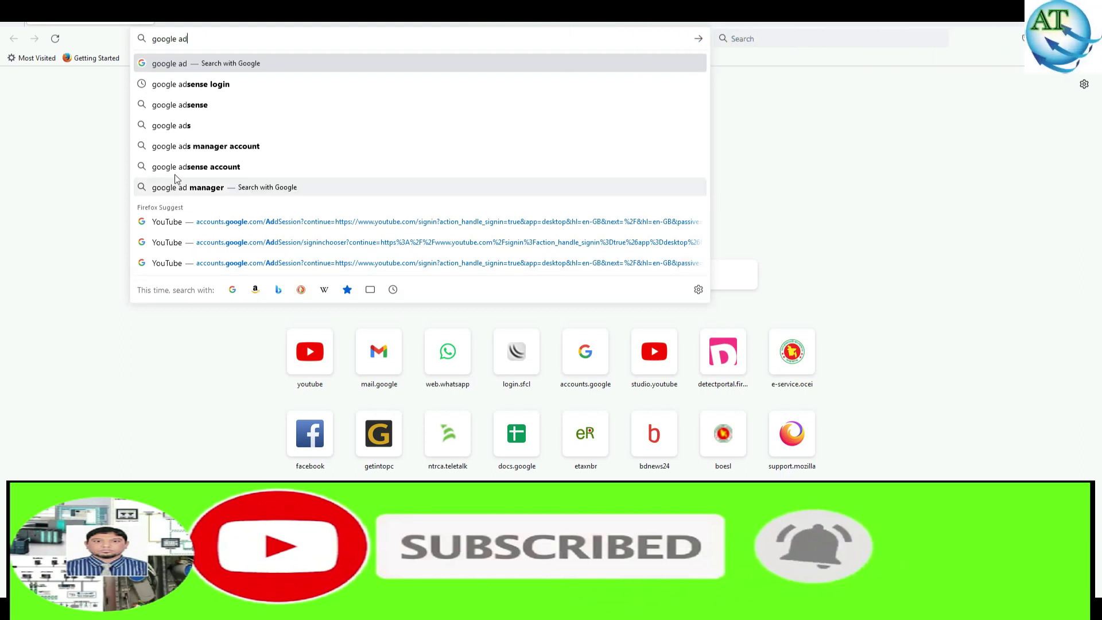
{"action": "left_click", "coordinate": [196, 85]}
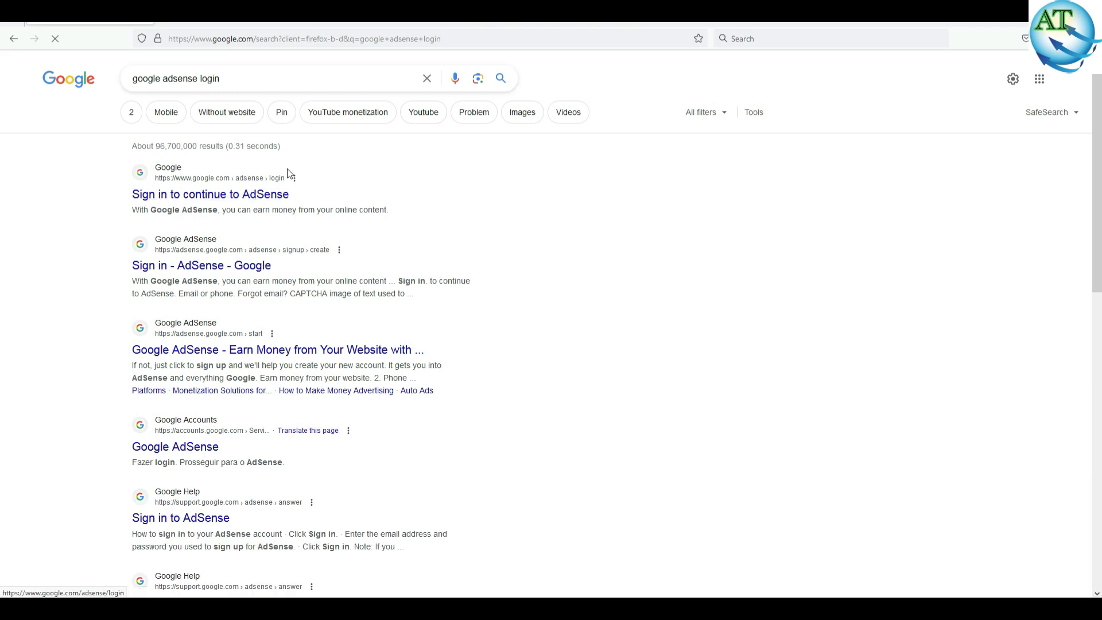
Open the AdSense sign-in result and sign in to a different Google account, the first one listed, with its account password
{"action": "left_click", "coordinate": [219, 195]}
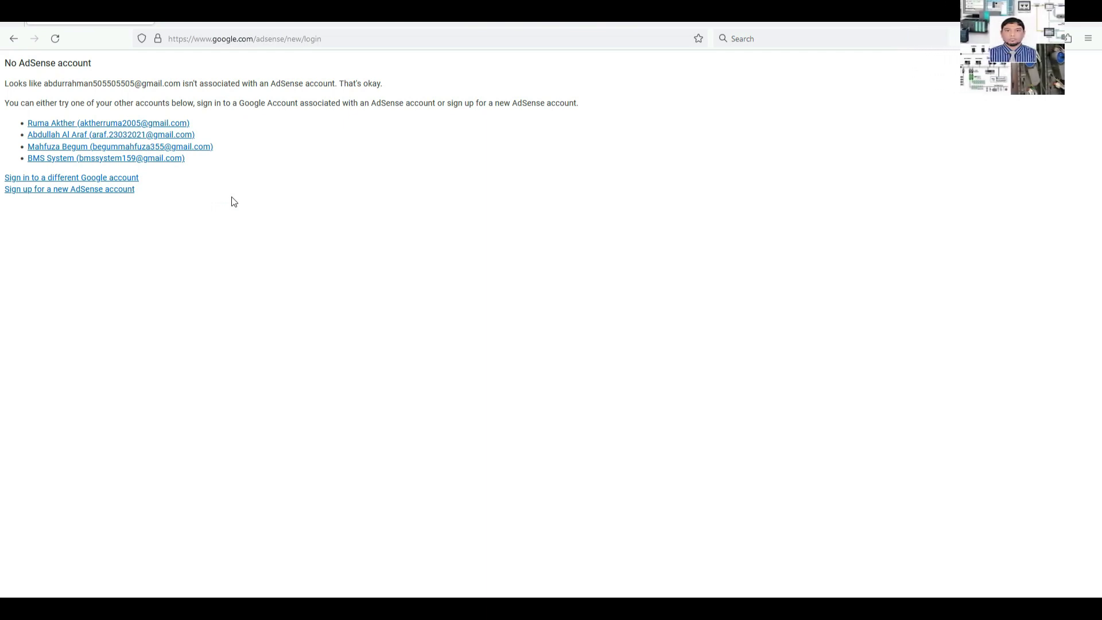
{"action": "left_click", "coordinate": [80, 178]}
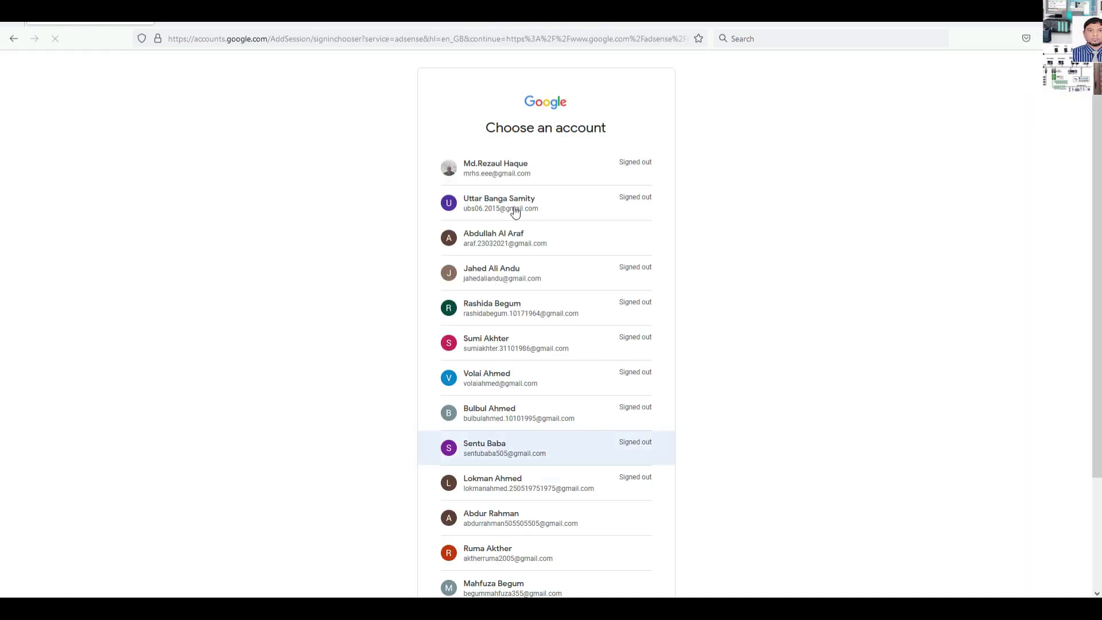
{"action": "left_click", "coordinate": [495, 169]}
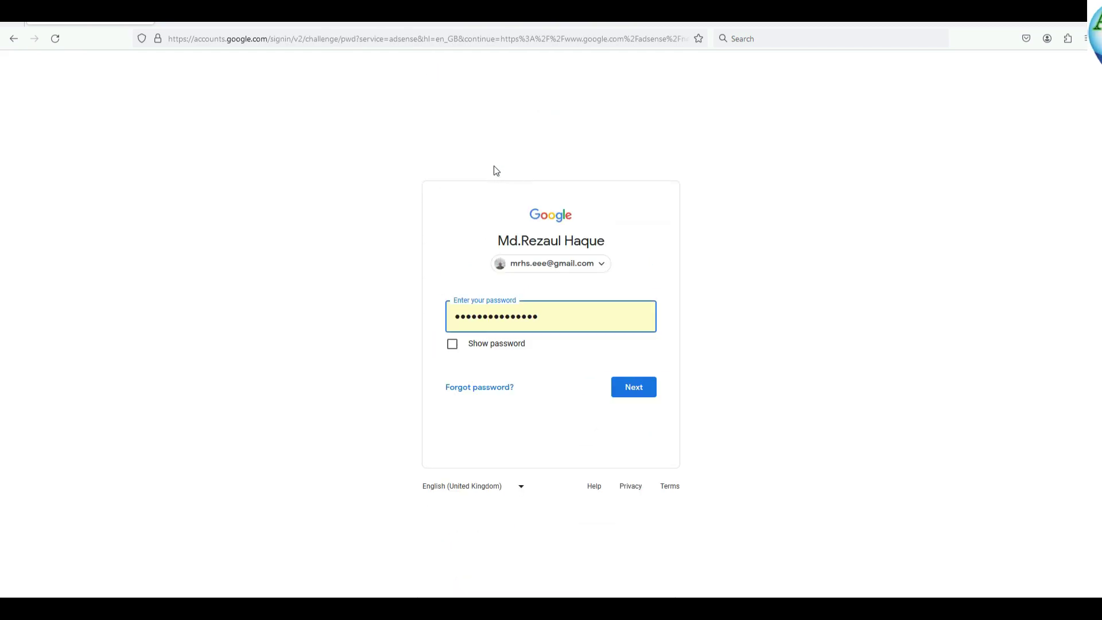
{"action": "left_click", "coordinate": [637, 388]}
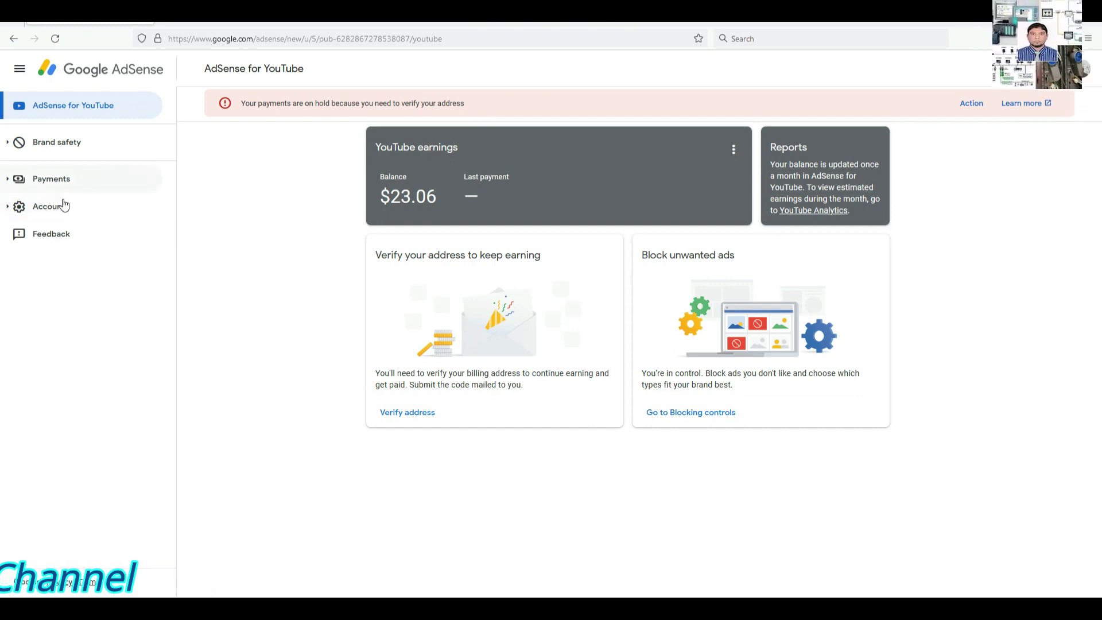
Open the AdSense payments info and go to its payment settings
{"action": "left_click", "coordinate": [46, 183]}
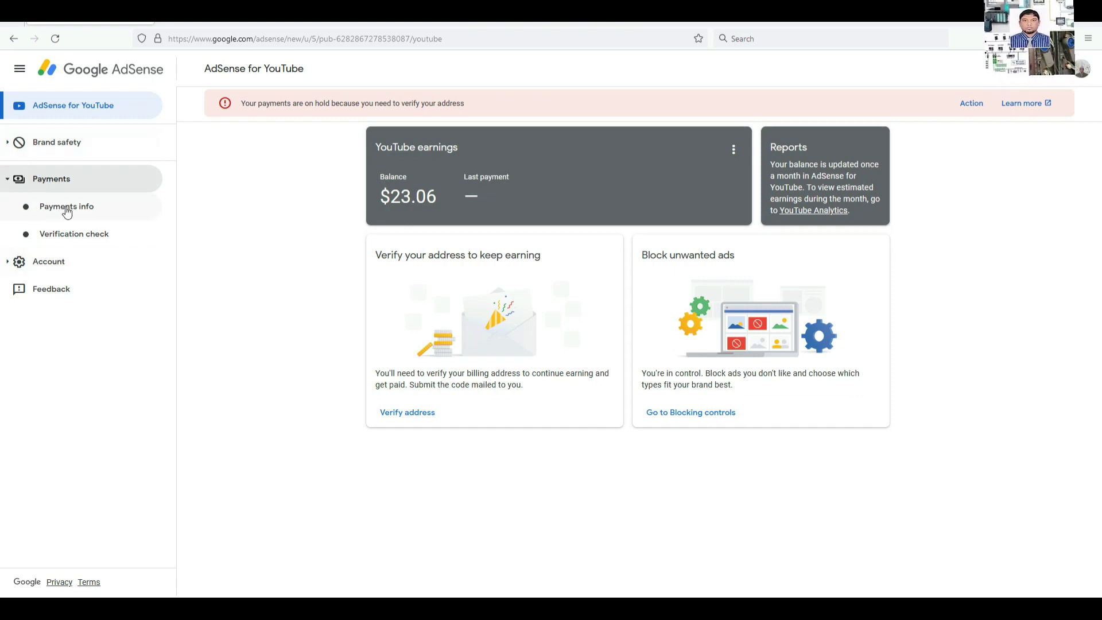
{"action": "left_click", "coordinate": [61, 211]}
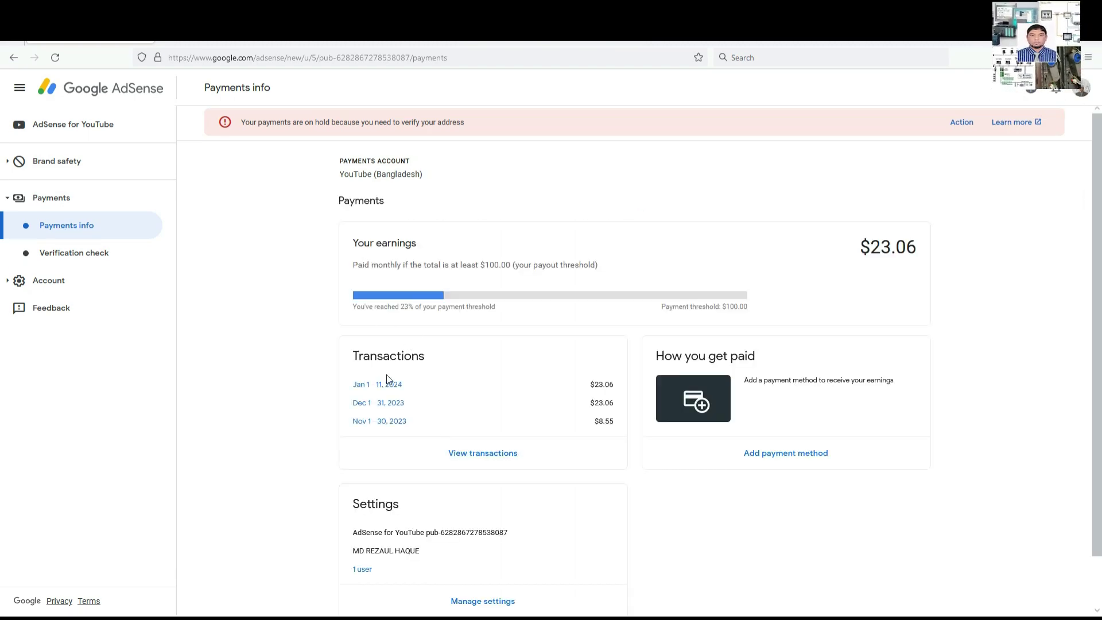
{"action": "scroll", "coordinate": [533, 402], "scroll_direction": "down", "scroll_amount": 2}
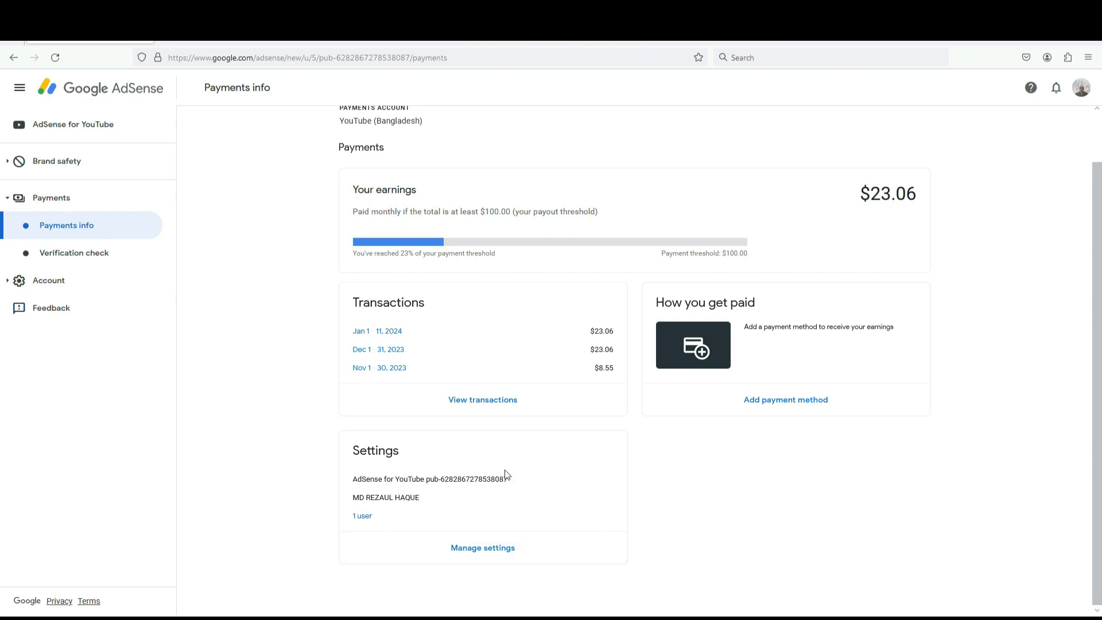
{"action": "left_click", "coordinate": [481, 549]}
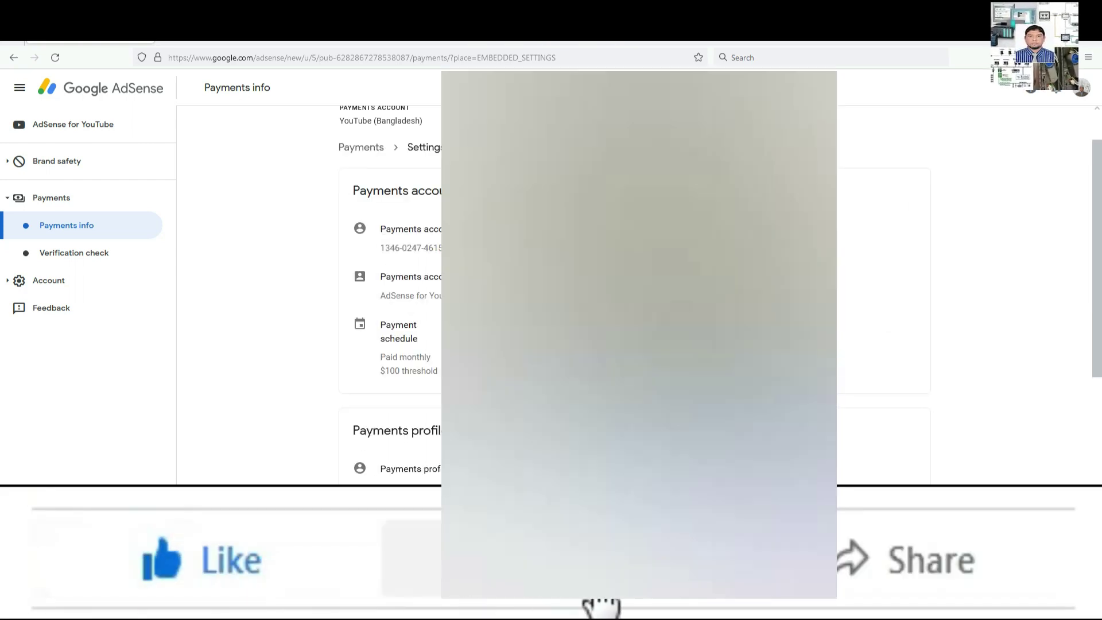
Examine the payments account, payments profile and payments users settings, including the profile's name, address and tax info
{"action": "scroll", "coordinate": [400, 241], "scroll_direction": "down", "scroll_amount": 2}
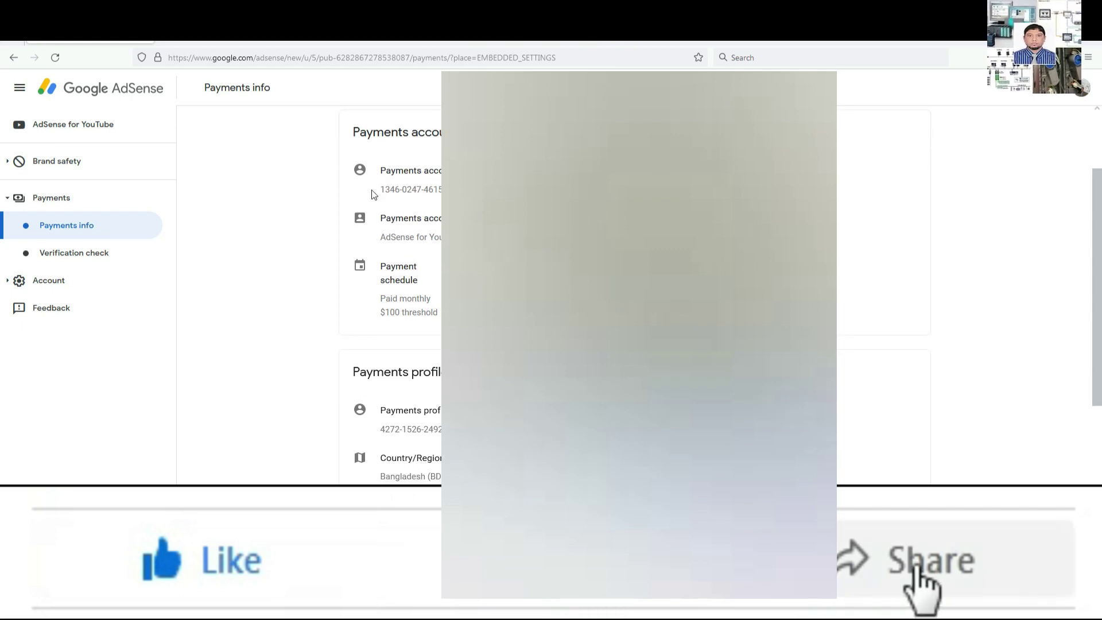
{"action": "scroll", "coordinate": [436, 206], "scroll_direction": "down", "scroll_amount": 1}
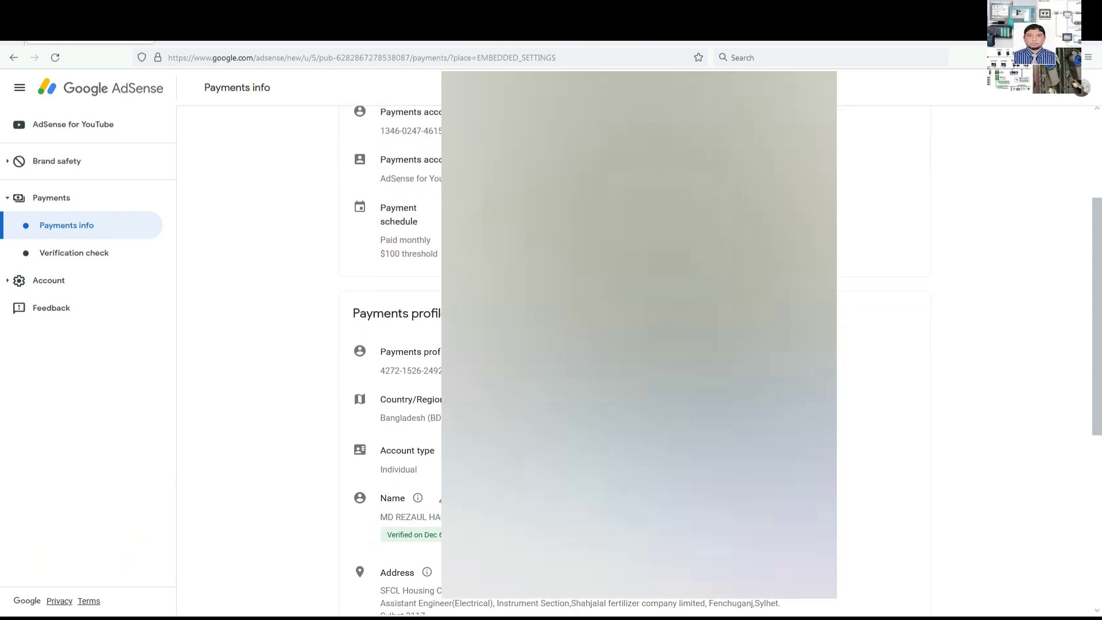
{"action": "scroll", "coordinate": [413, 167], "scroll_direction": "down", "scroll_amount": 1}
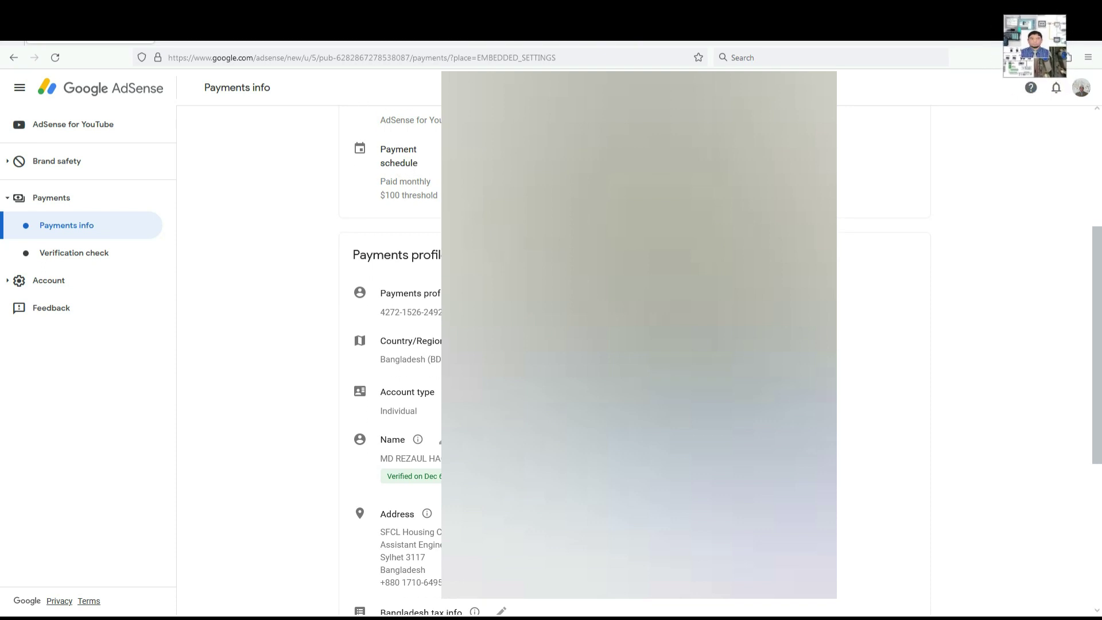
{"action": "scroll", "coordinate": [436, 204], "scroll_direction": "down", "scroll_amount": 1}
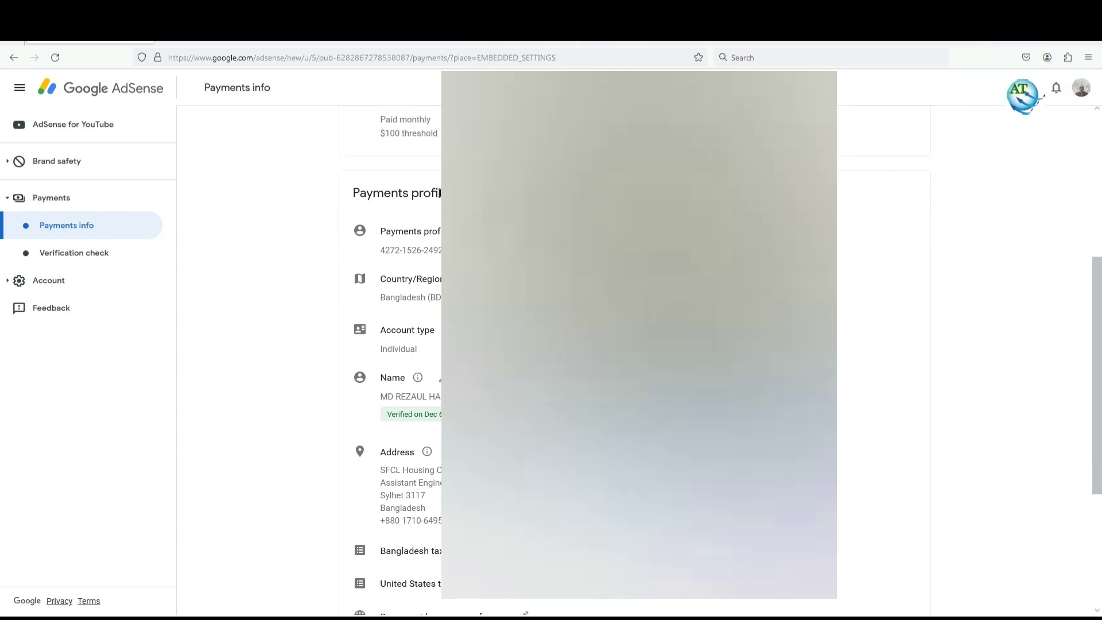
{"action": "scroll", "coordinate": [435, 198], "scroll_direction": "down", "scroll_amount": 2}
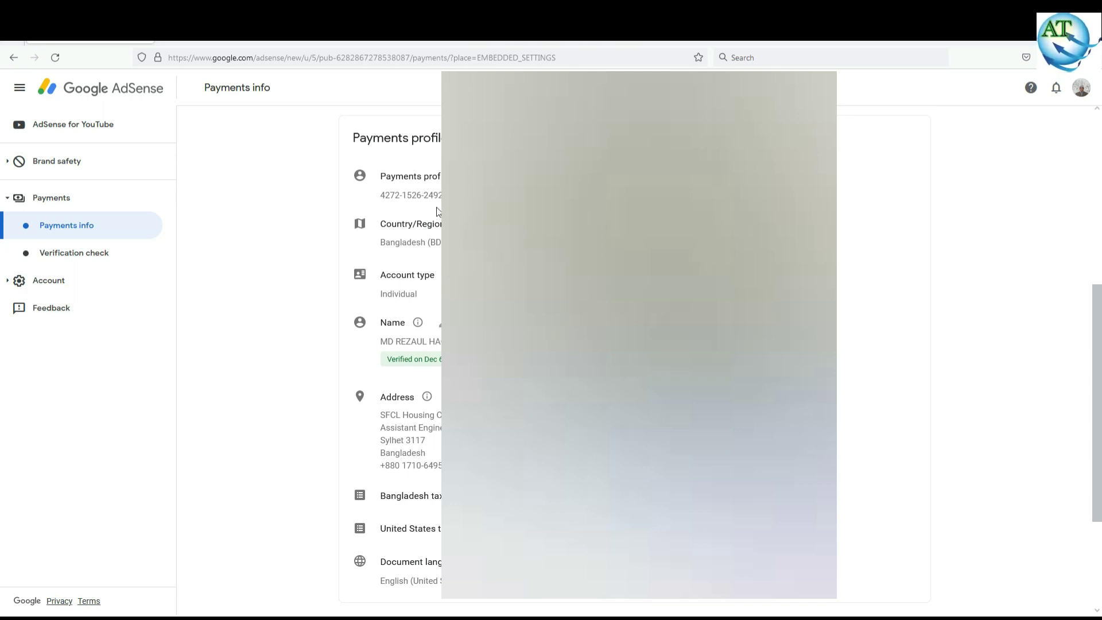
{"action": "scroll", "coordinate": [416, 216], "scroll_direction": "down", "scroll_amount": 1}
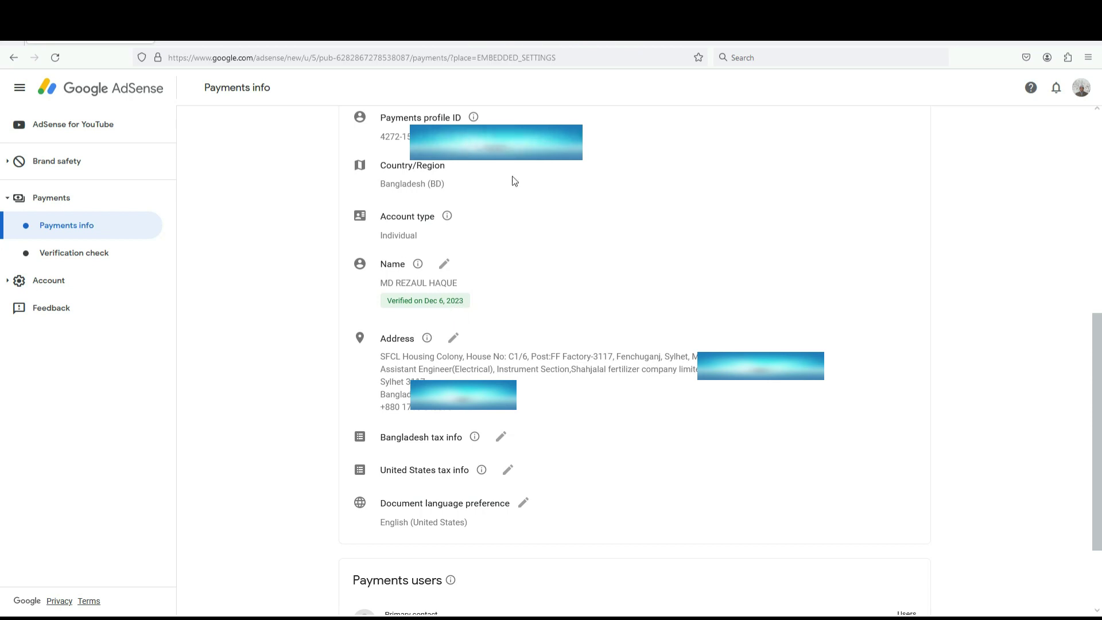
{"action": "mouse_move", "coordinate": [466, 439]}
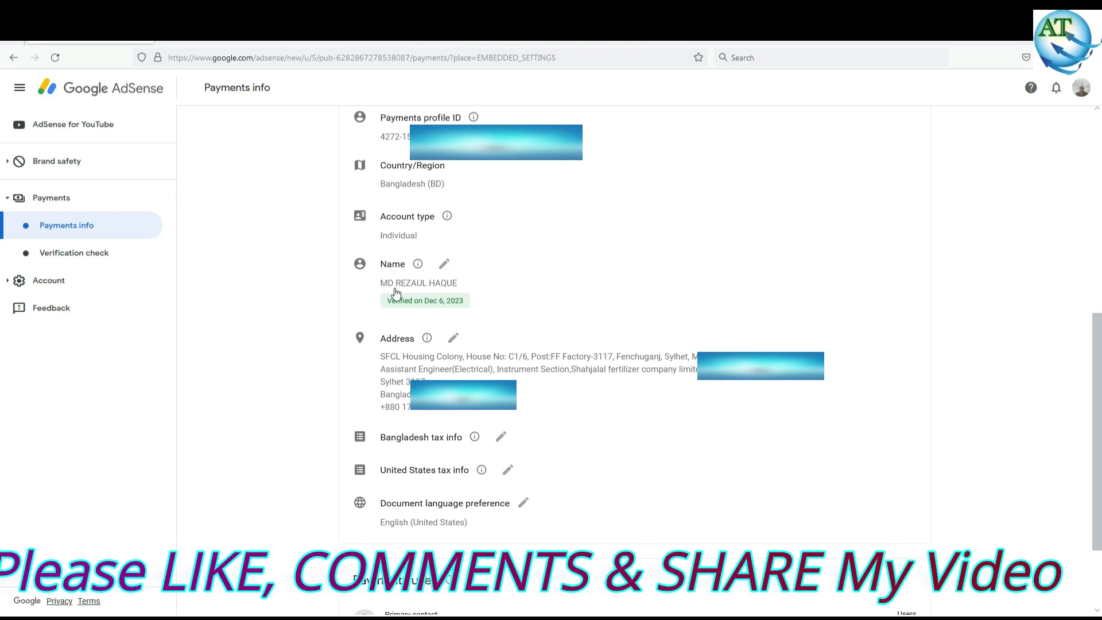
{"action": "mouse_move", "coordinate": [426, 337]}
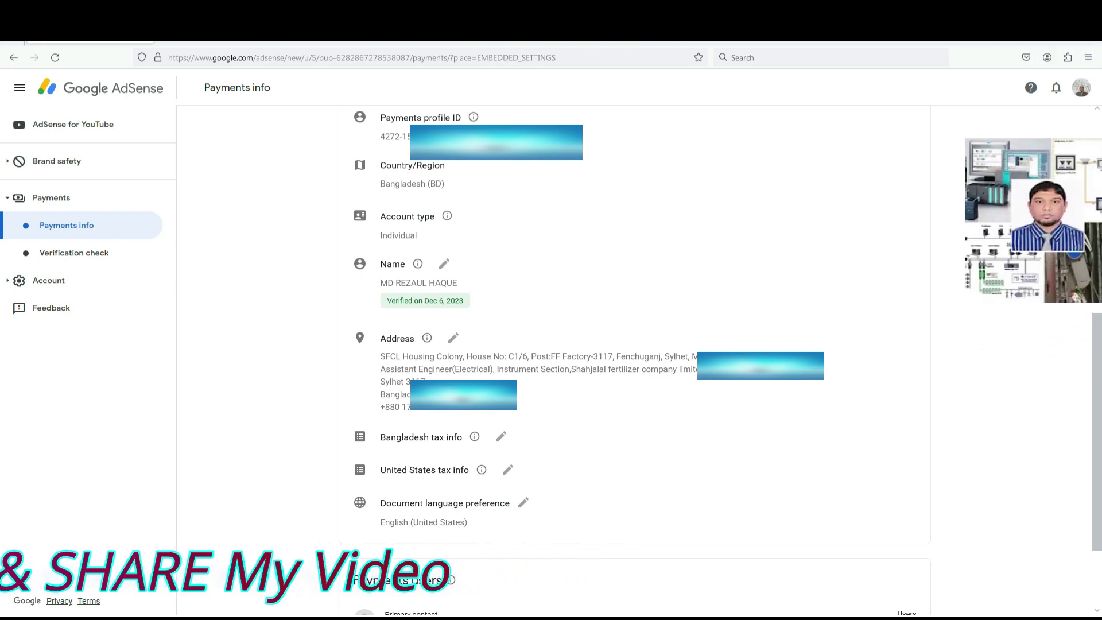
{"action": "scroll", "coordinate": [476, 376], "scroll_direction": "down", "scroll_amount": 2}
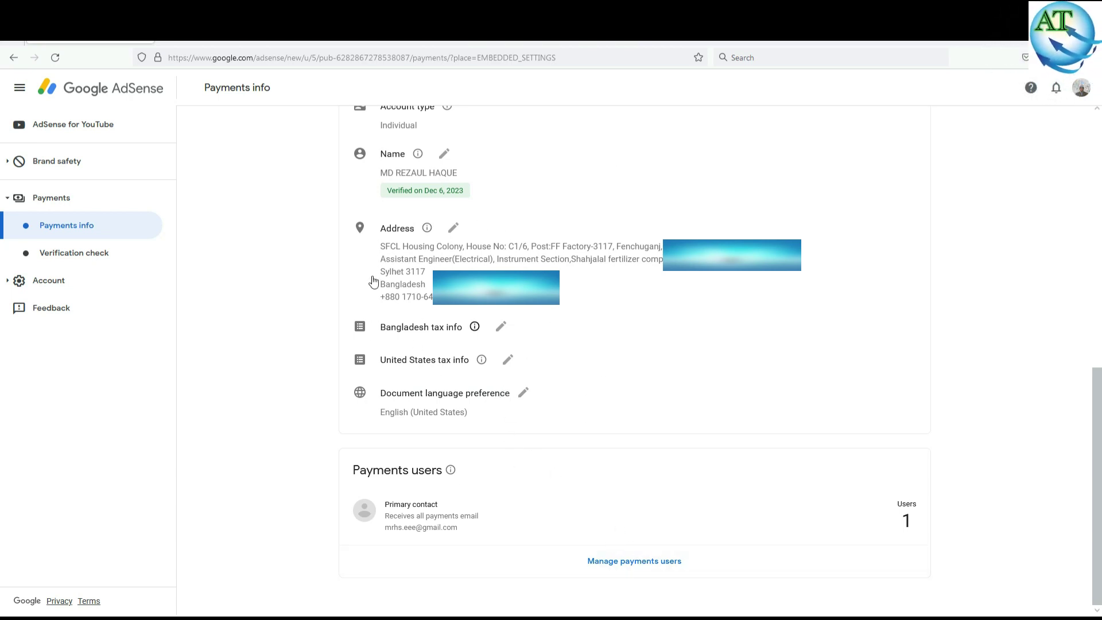
{"action": "scroll", "coordinate": [548, 315], "scroll_direction": "up", "scroll_amount": 6}
{"action": "scroll", "coordinate": [548, 316], "scroll_direction": "up", "scroll_amount": 3}
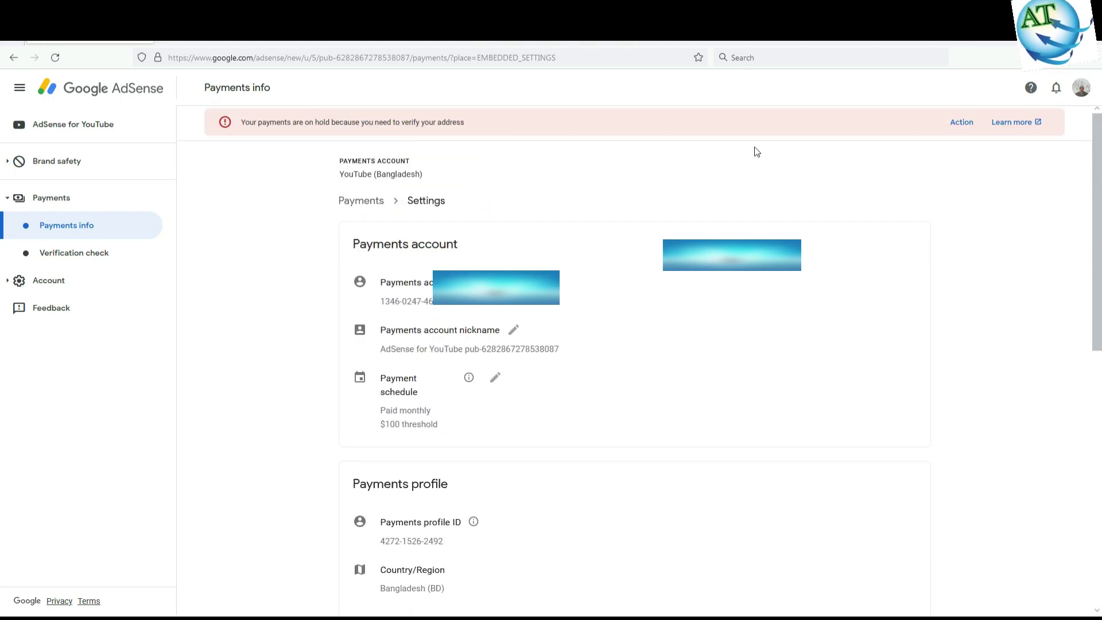
{"action": "scroll", "coordinate": [493, 315], "scroll_direction": "down", "scroll_amount": 10}
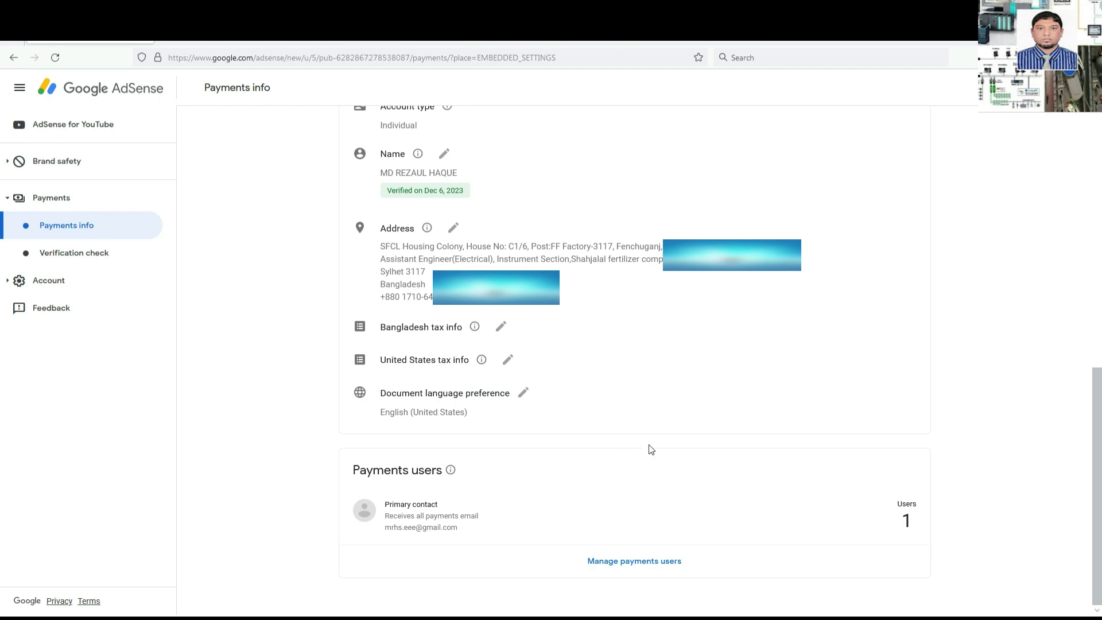
{"action": "scroll", "coordinate": [651, 447], "scroll_direction": "up", "scroll_amount": 10}
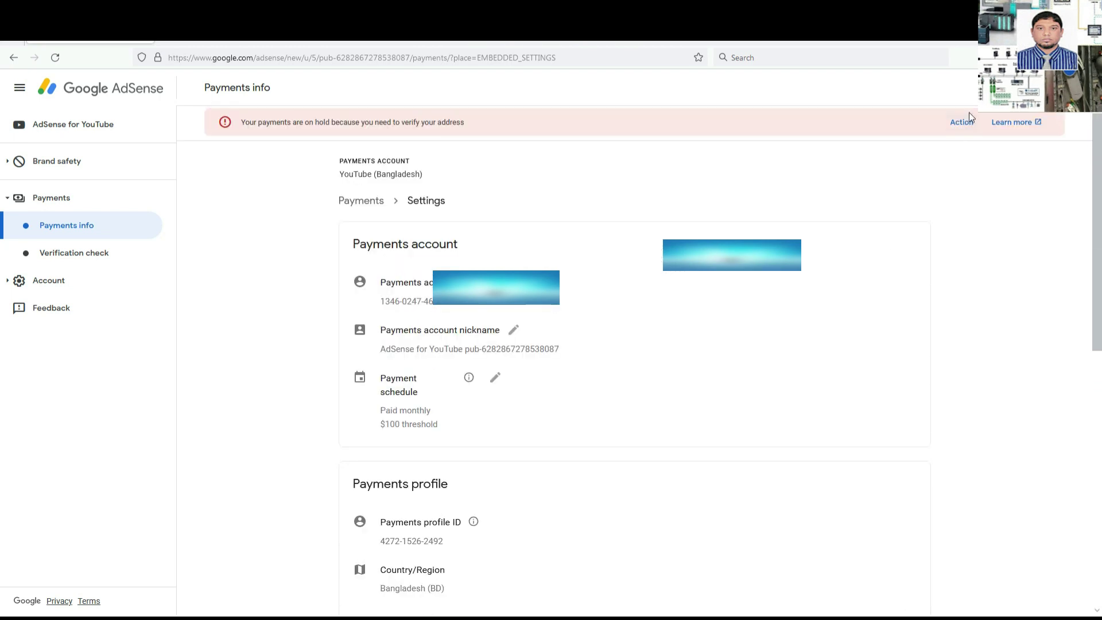
Open the verification check and submit the mailed 6-digit verification PIN for Address Verification
{"action": "left_click", "coordinate": [70, 256]}
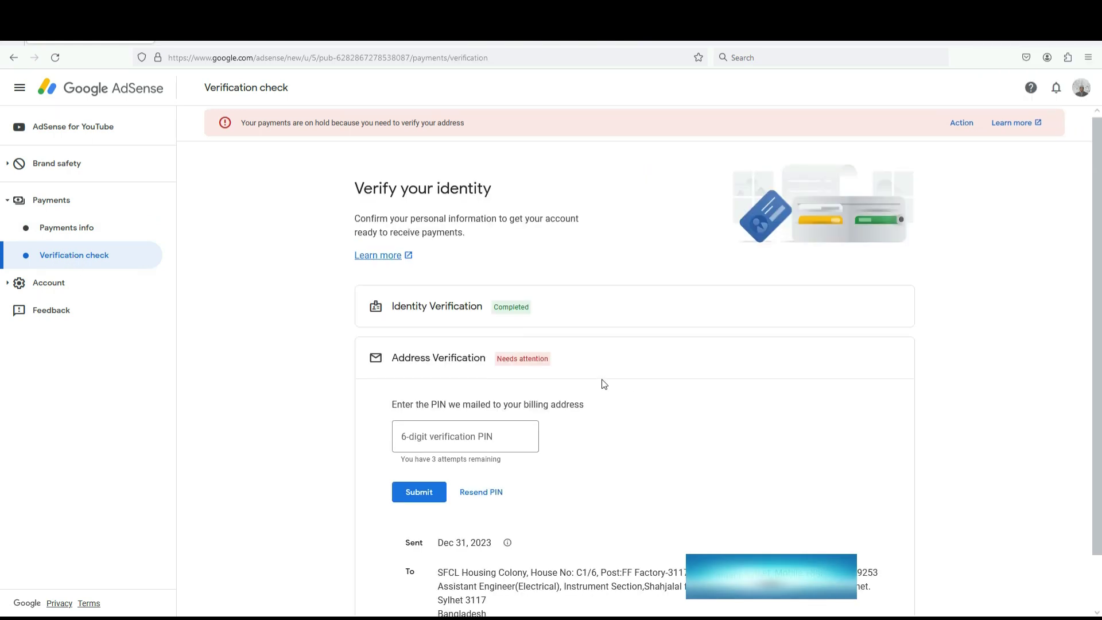
{"action": "scroll", "coordinate": [394, 284], "scroll_direction": "down", "scroll_amount": 1}
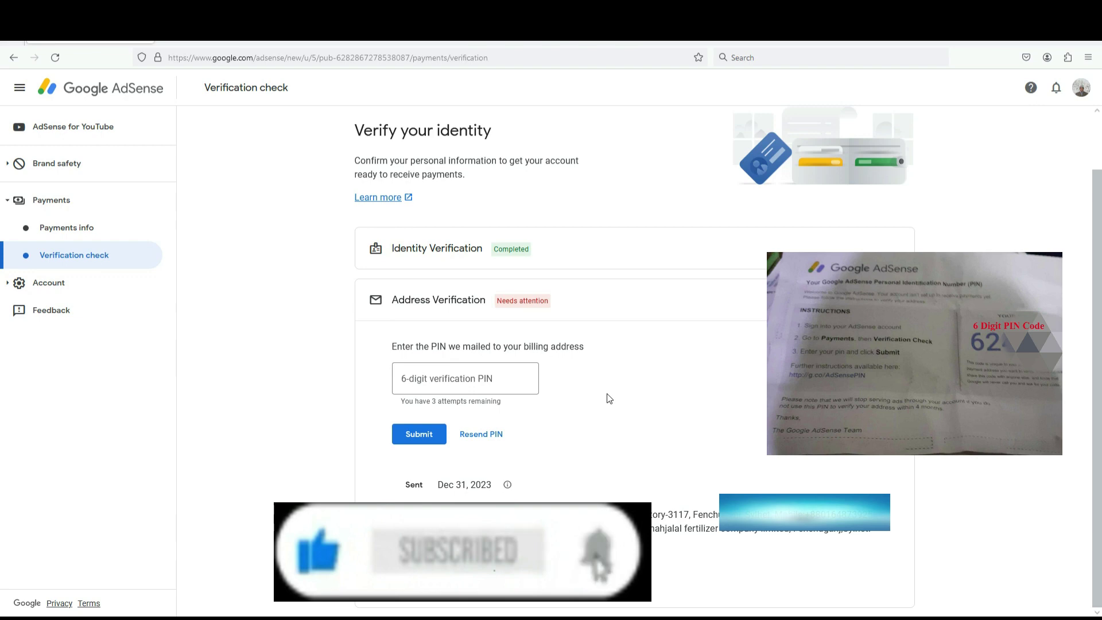
{"action": "left_click", "coordinate": [458, 378]}
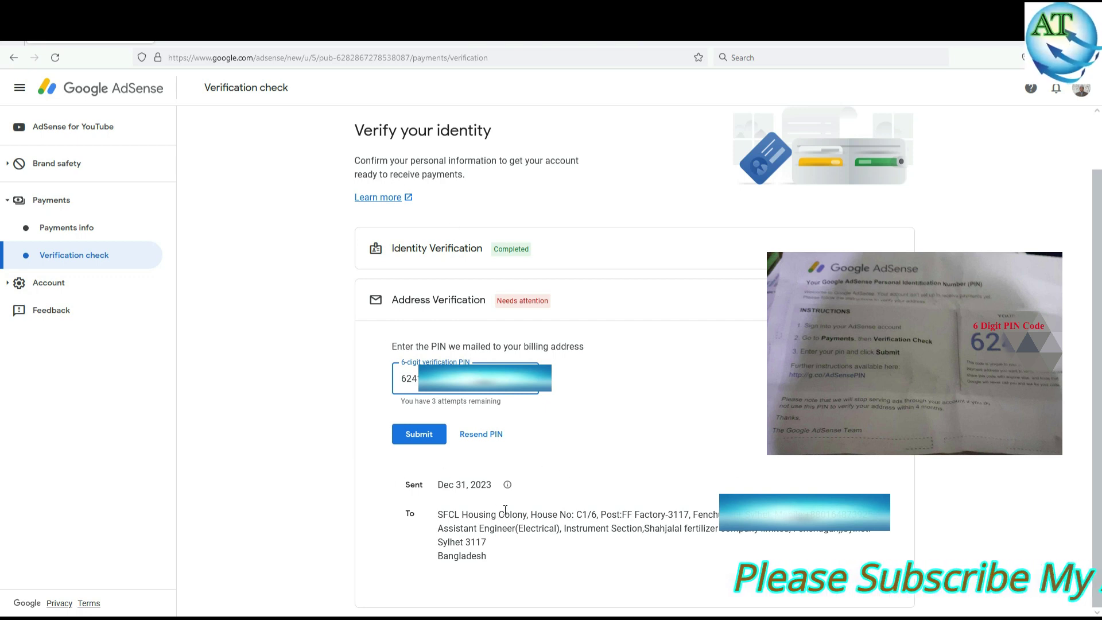
{"action": "left_click", "coordinate": [426, 436]}
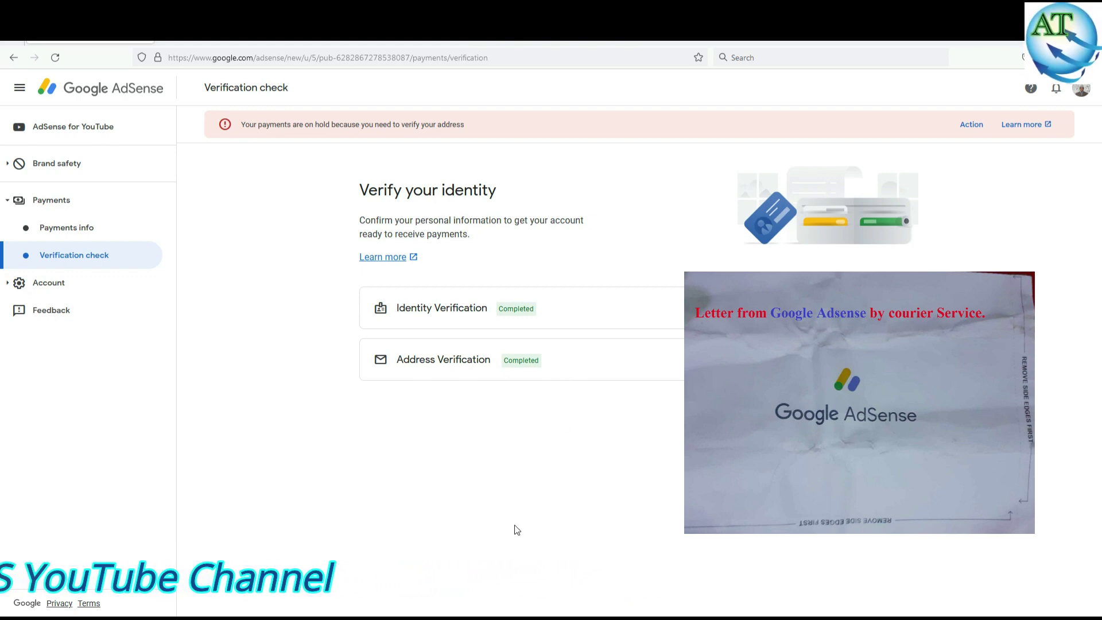
Follow the action of the payments-on-hold alert and reload the verification check page
{"action": "left_click", "coordinate": [970, 128]}
{"action": "left_click", "coordinate": [970, 127]}
{"action": "left_click", "coordinate": [56, 57]}
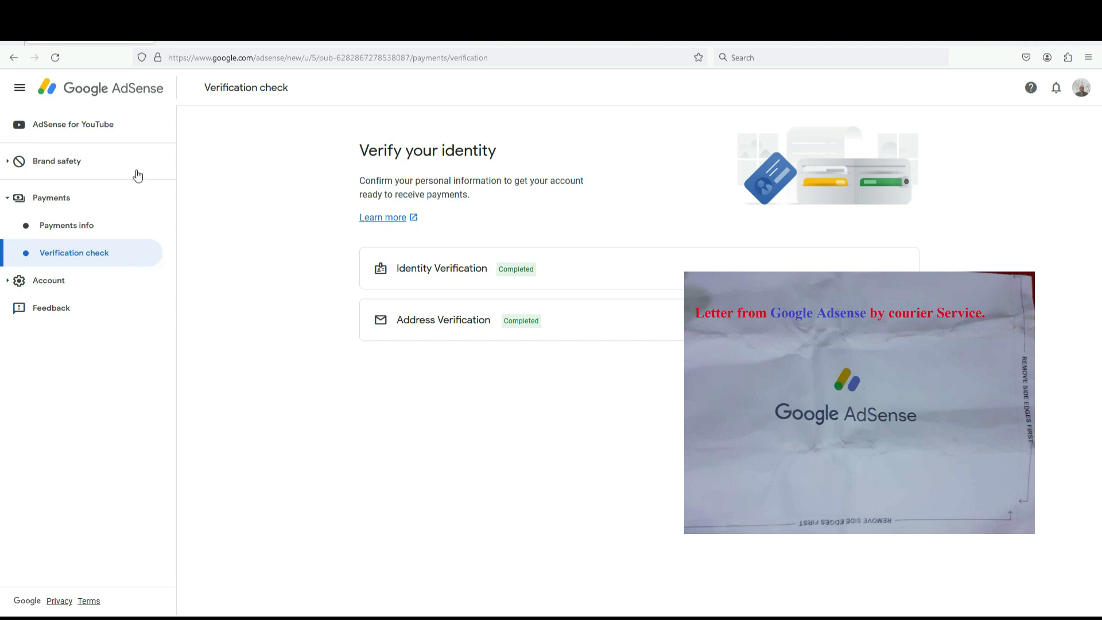
Review the payments info page for remaining alerts and return to the verification check
{"action": "left_click", "coordinate": [89, 229]}
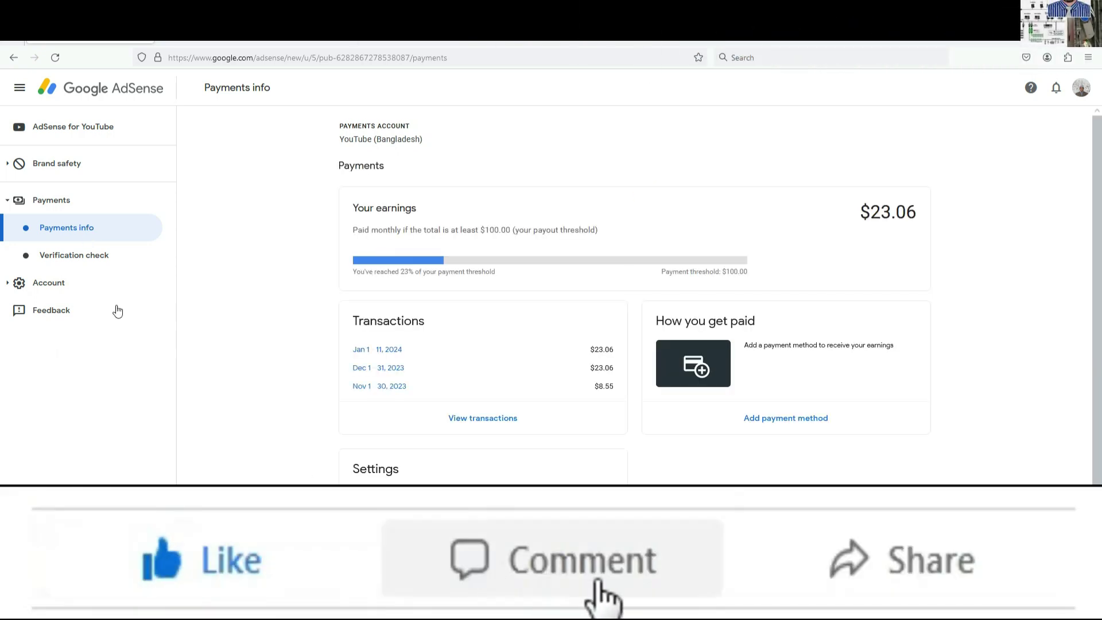
{"action": "scroll", "coordinate": [499, 350], "scroll_direction": "down", "scroll_amount": 1}
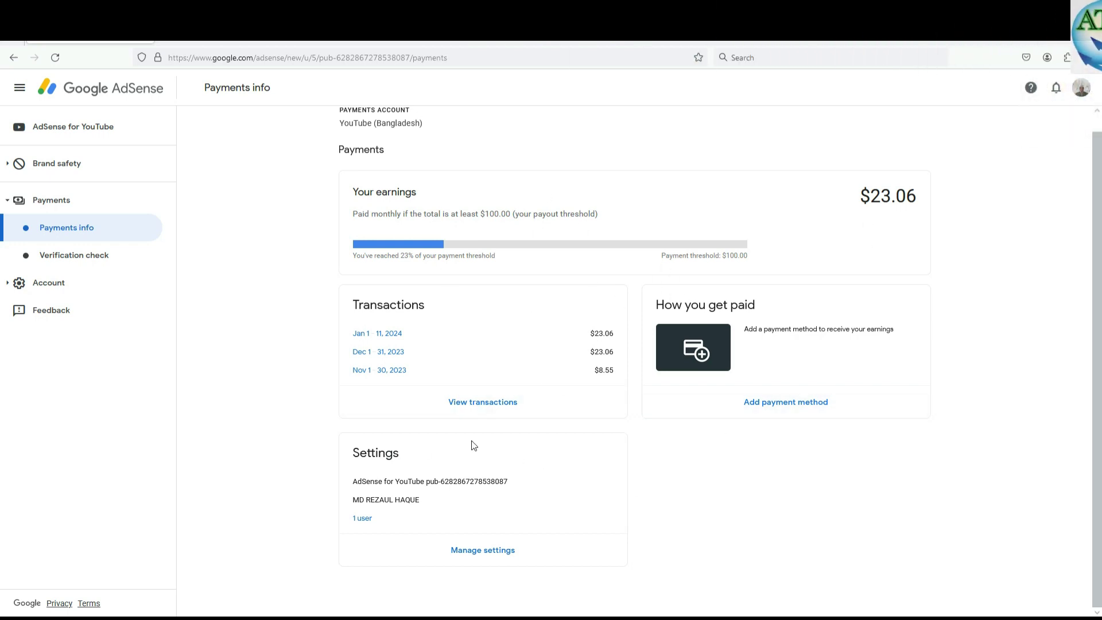
{"action": "left_click", "coordinate": [75, 257]}
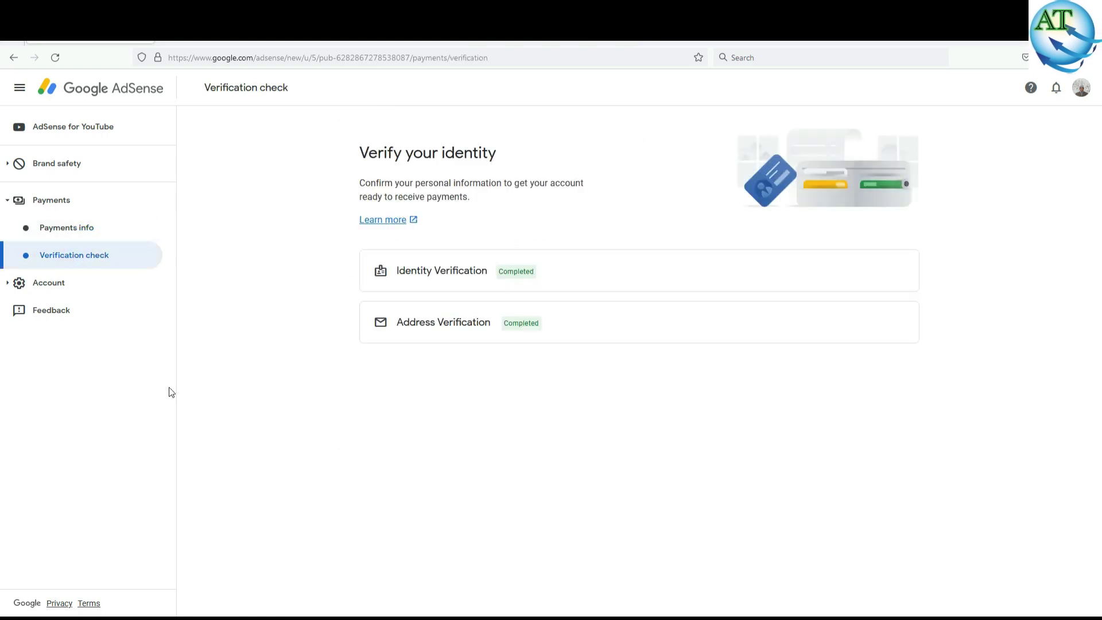